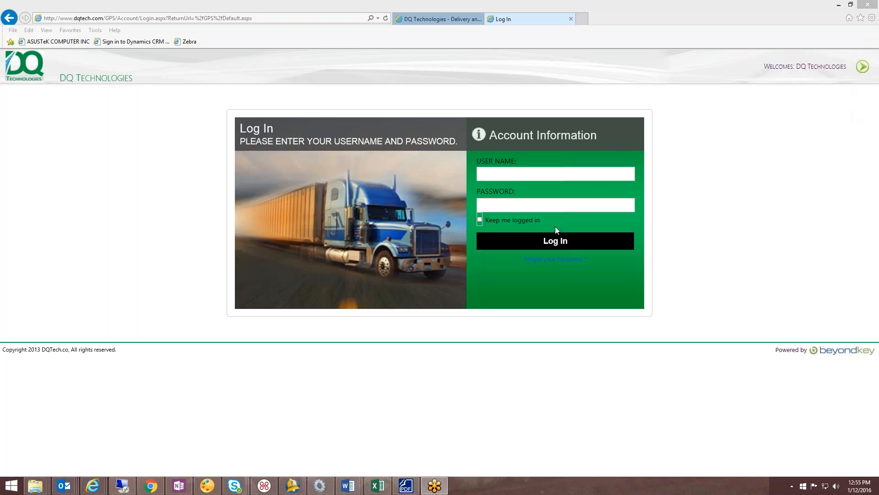
# - Log in to the site with the administrator's user name and password
pyautogui.click(514, 174)
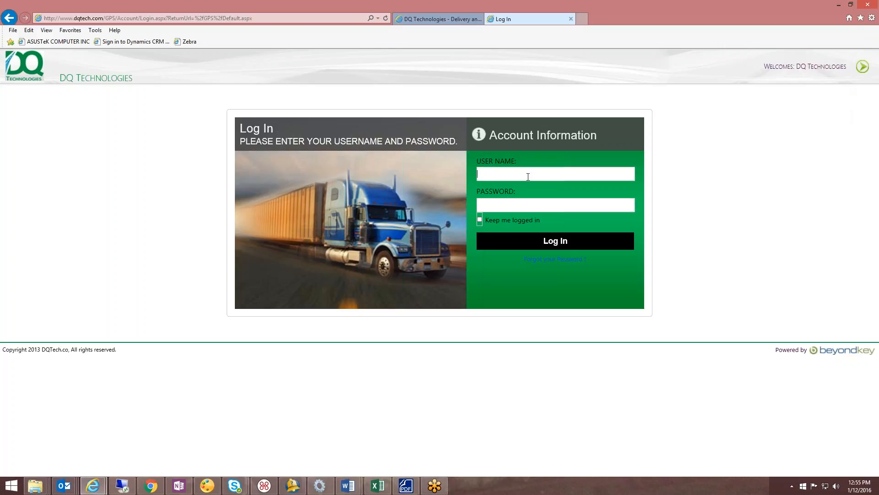
pyautogui.write('haadmin')
pyautogui.press('Tab')
pyautogui.write('••••••')
pyautogui.click(578, 245)
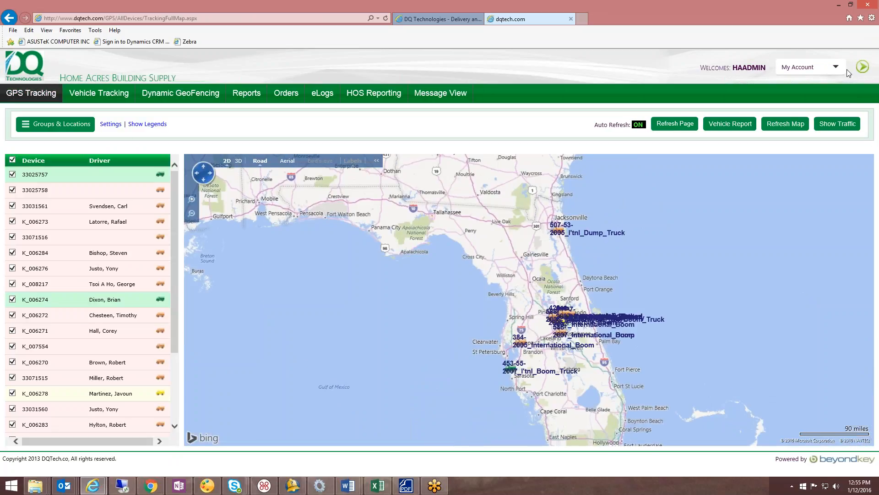
# - Open the driver profiles in the account settings and start a new driver record
pyautogui.click(838, 69)
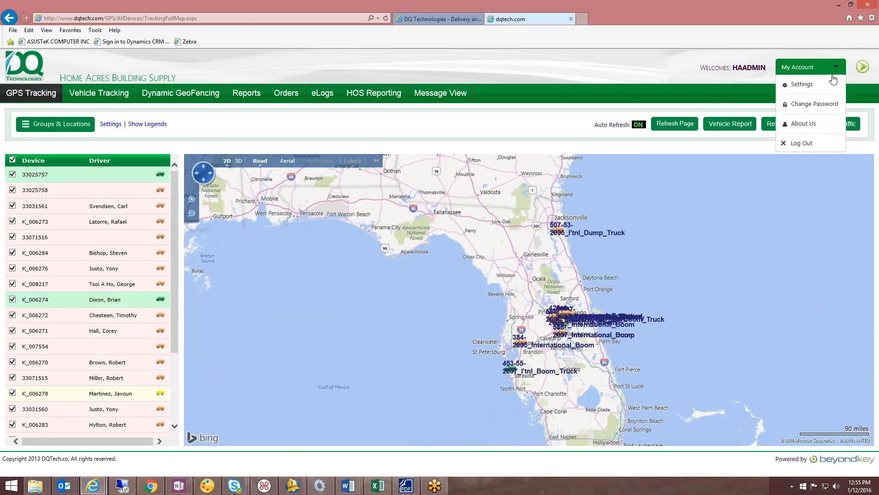
pyautogui.click(810, 87)
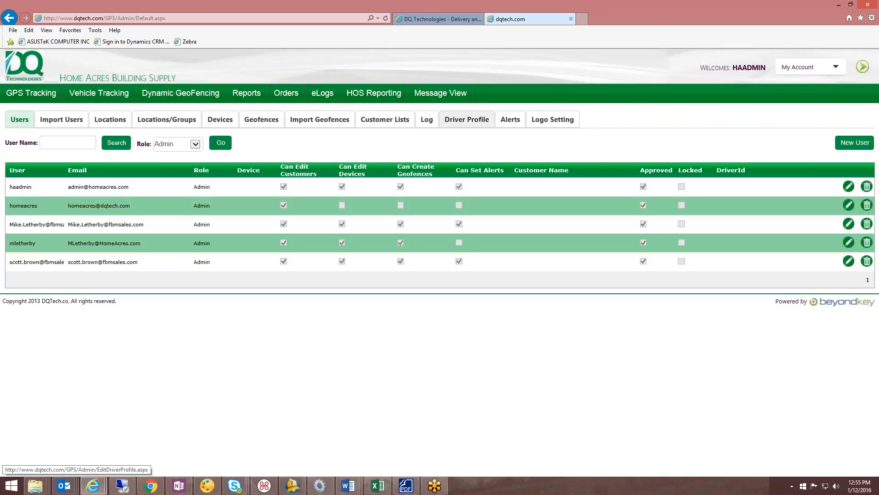
pyautogui.click(477, 127)
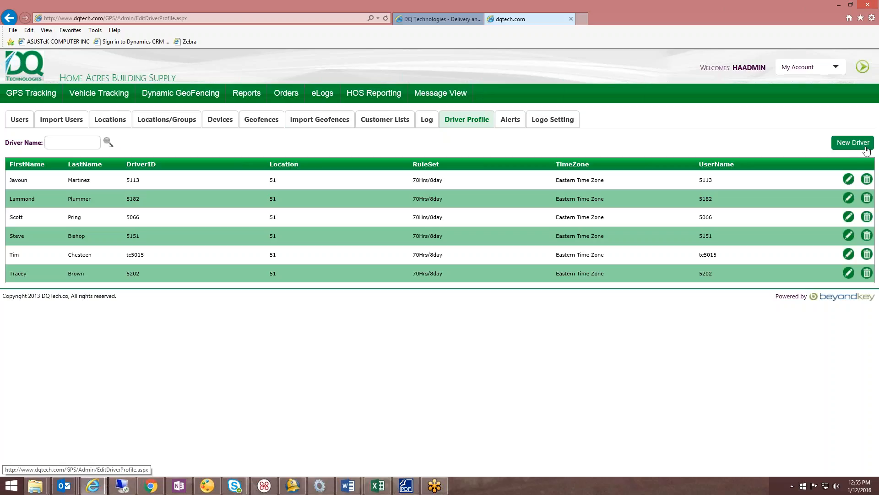
pyautogui.click(866, 148)
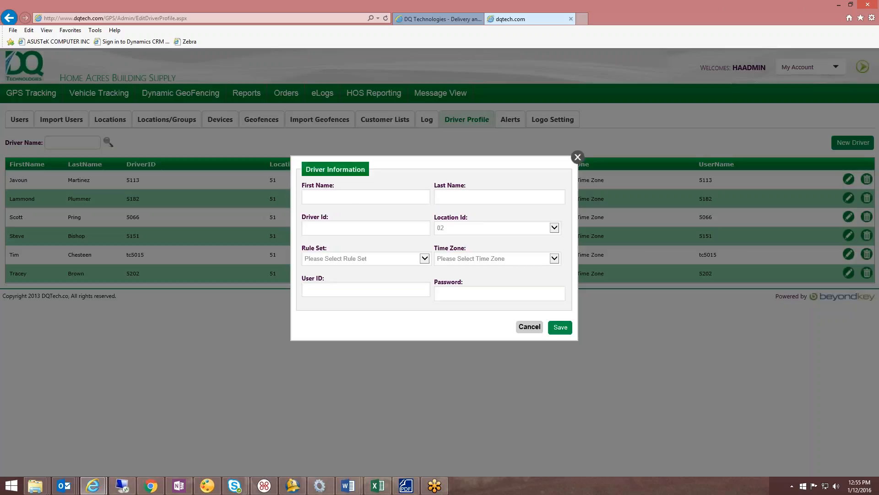
# - Enter the new driver's first name and last name in the driver information form
pyautogui.click(336, 196)
pyautogui.press('Tab')
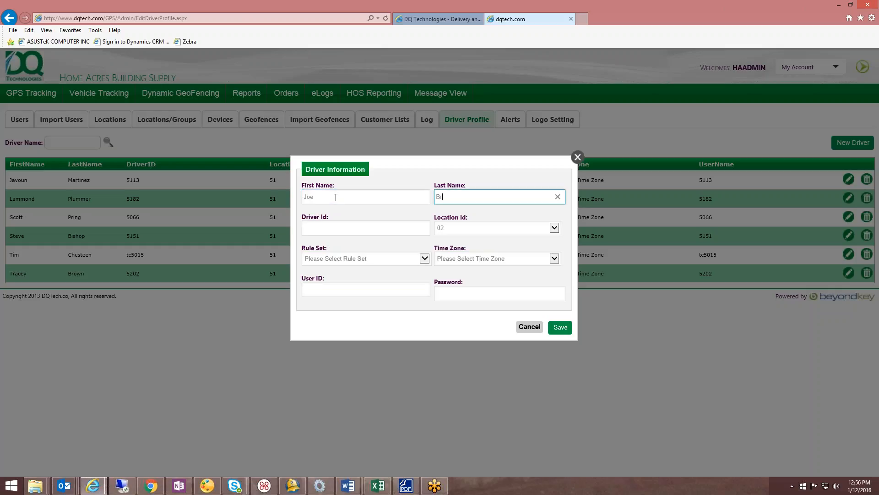
pyautogui.write('pwm')
pyautogui.press('BackSpace')
pyautogui.press('BackSpace')
pyautogui.press('BackSpace')
pyautogui.write('o')
pyautogui.press('BackSpace')
pyautogui.write('own')
# - Enter the driver's ID number and choose 02 as the location ID
pyautogui.press('Tab')
pyautogui.write('52')
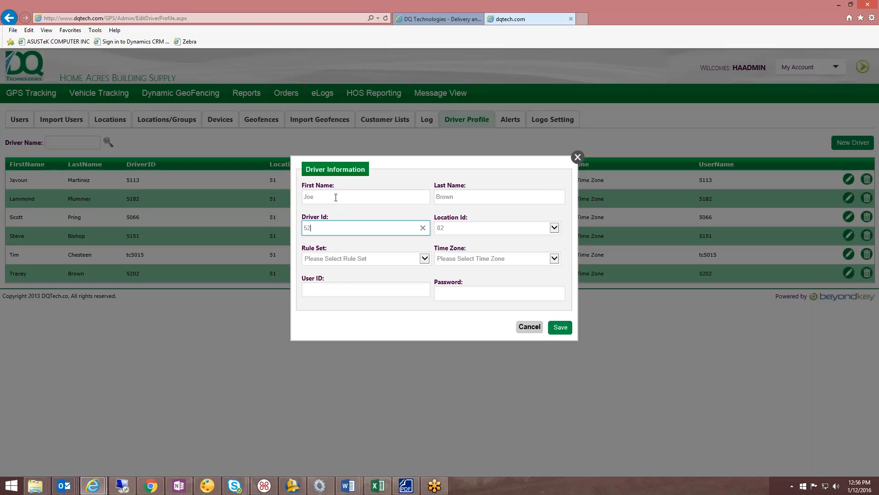
pyautogui.write('82')
pyautogui.press('Tab')
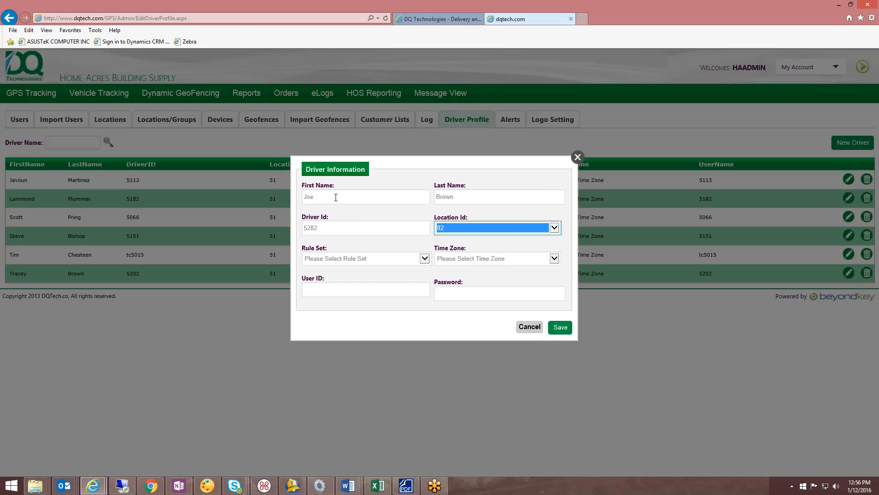
pyautogui.click(555, 228)
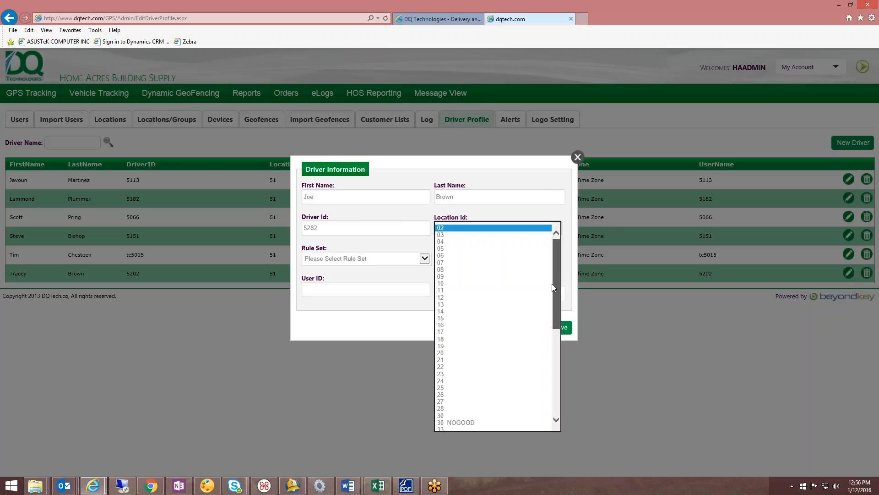
pyautogui.click(478, 229)
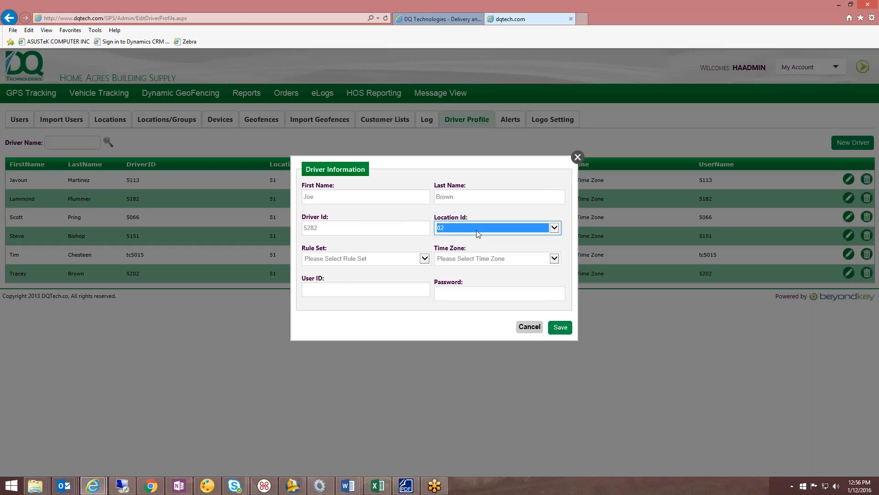
# - Set the driver's rule set to 70Hrs/8day and the time zone to Eastern Time Zone
pyautogui.click(424, 259)
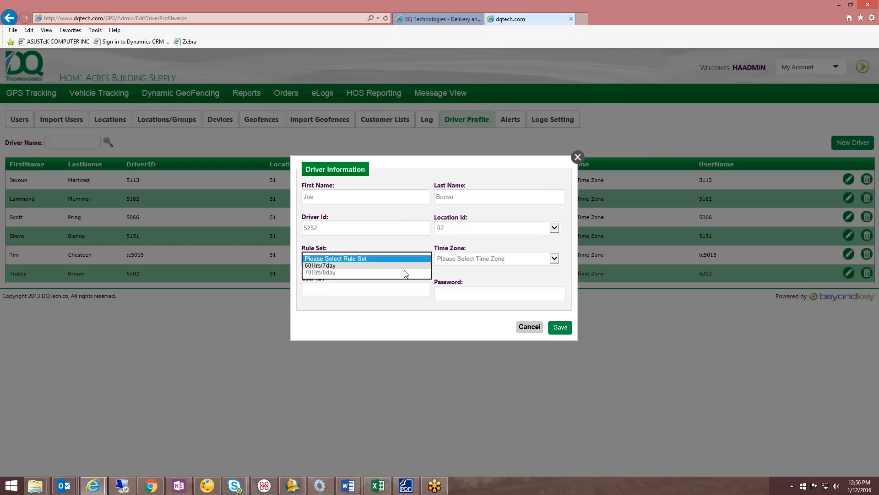
pyautogui.click(332, 272)
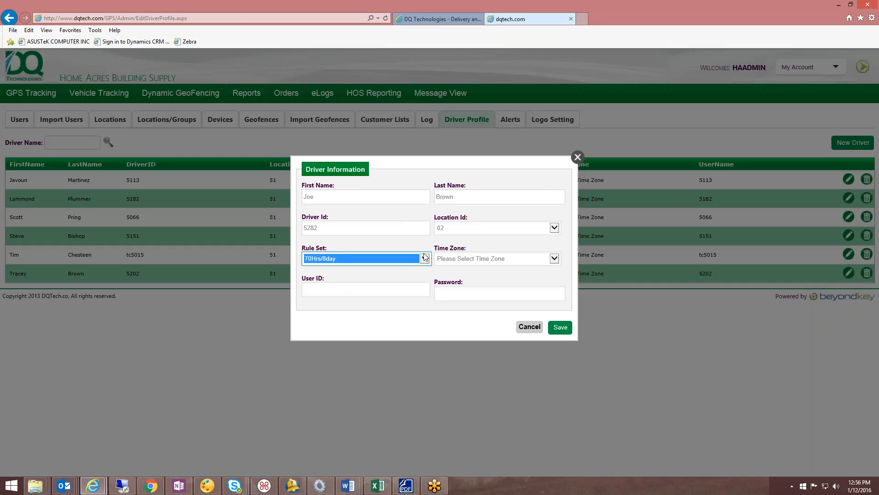
pyautogui.click(554, 258)
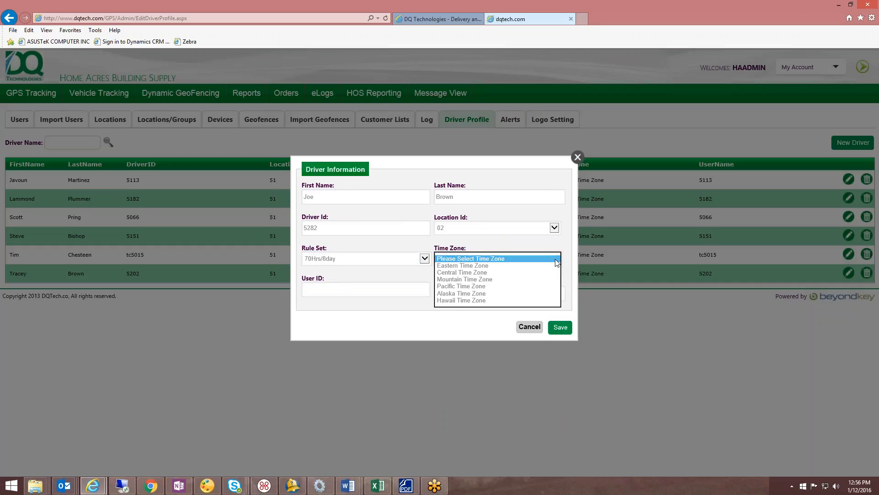
pyautogui.click(487, 267)
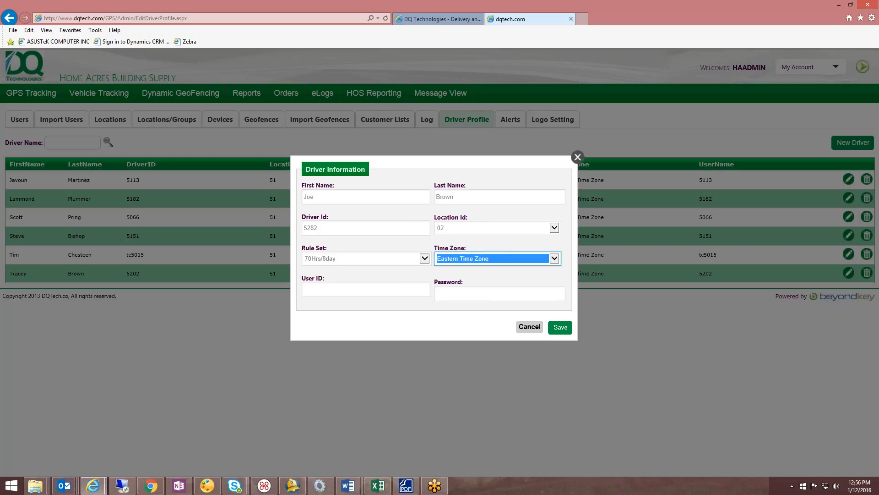
# - Enter the driver's user ID and password, and save the new driver profile
pyautogui.click(351, 290)
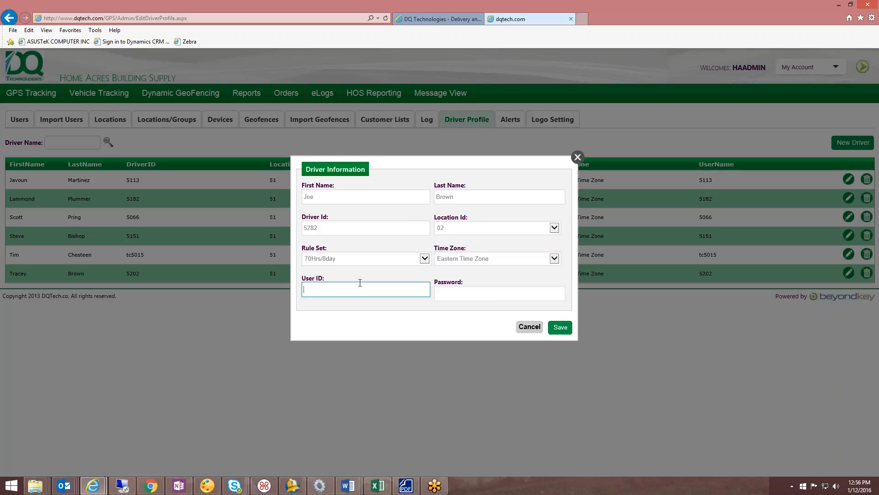
pyautogui.write('5282')
pyautogui.press('Tab')
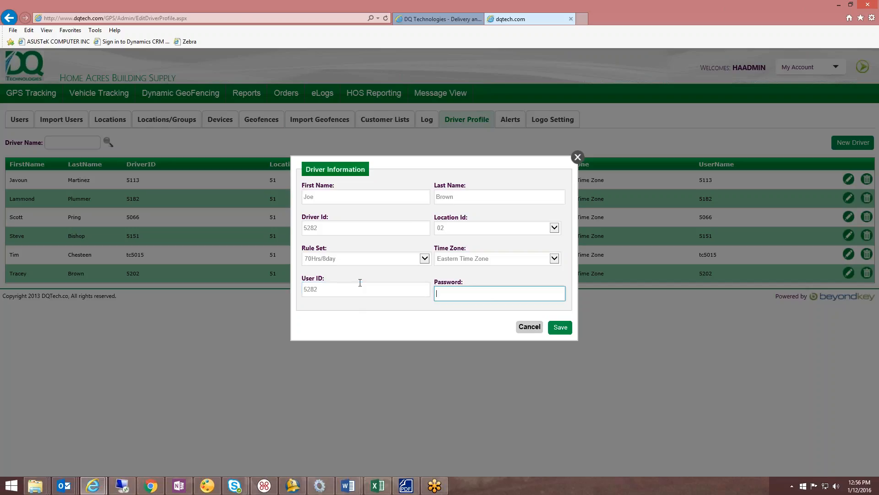
pyautogui.write('1234')
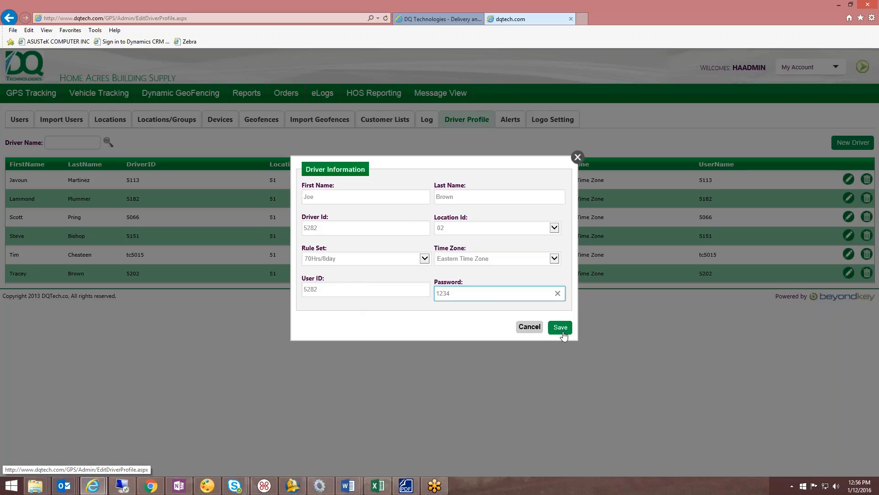
pyautogui.click(564, 330)
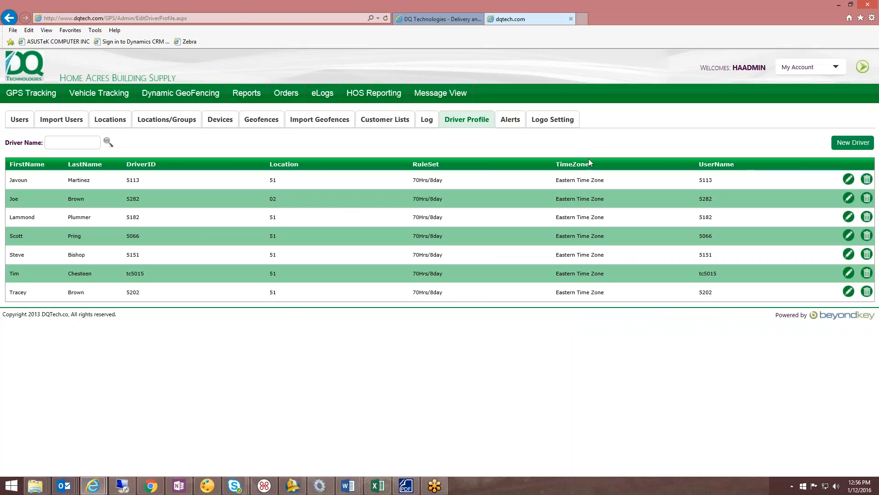
# - Start a new user account in the Users settings and enter the driver's user name and password
pyautogui.click(15, 122)
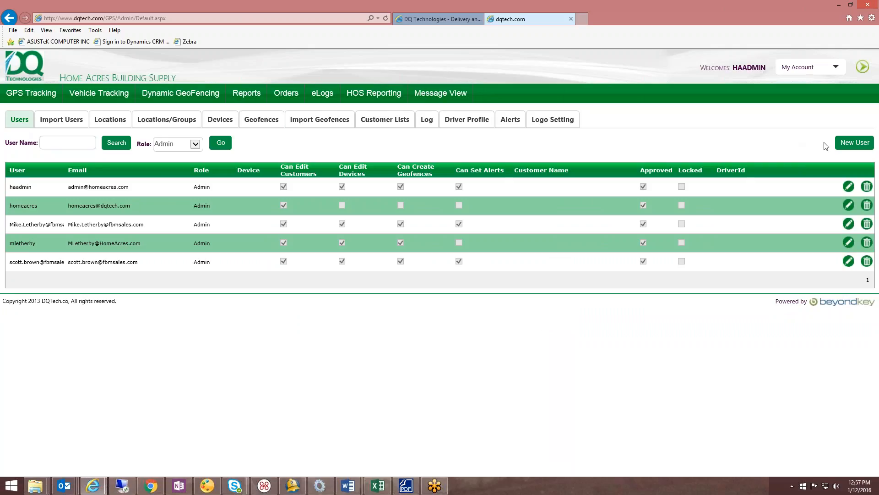
pyautogui.click(853, 142)
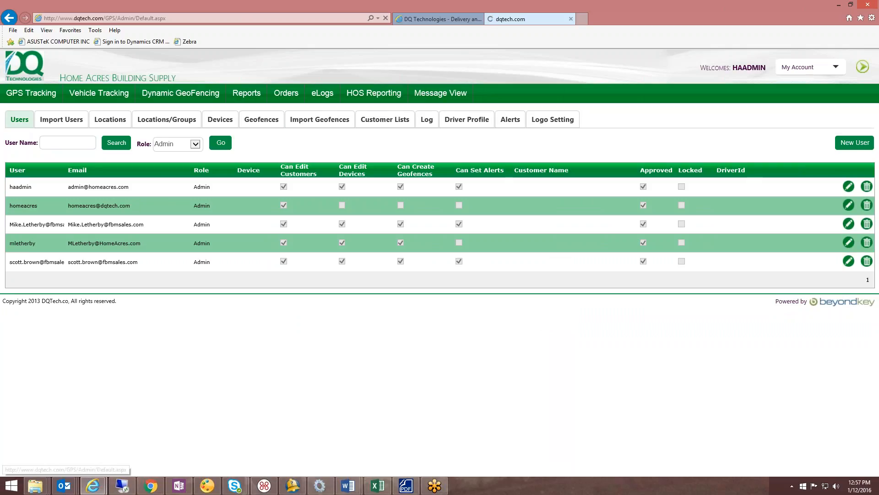
pyautogui.click(302, 127)
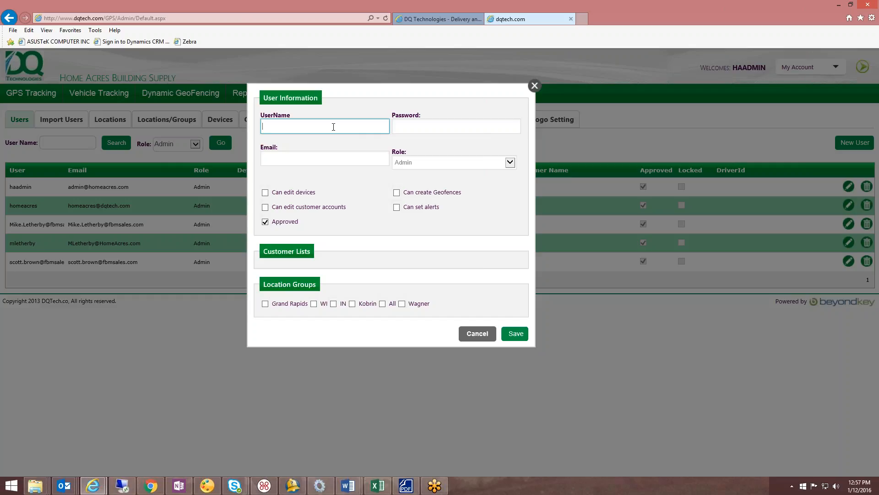
pyautogui.write('5282')
pyautogui.press('Tab')
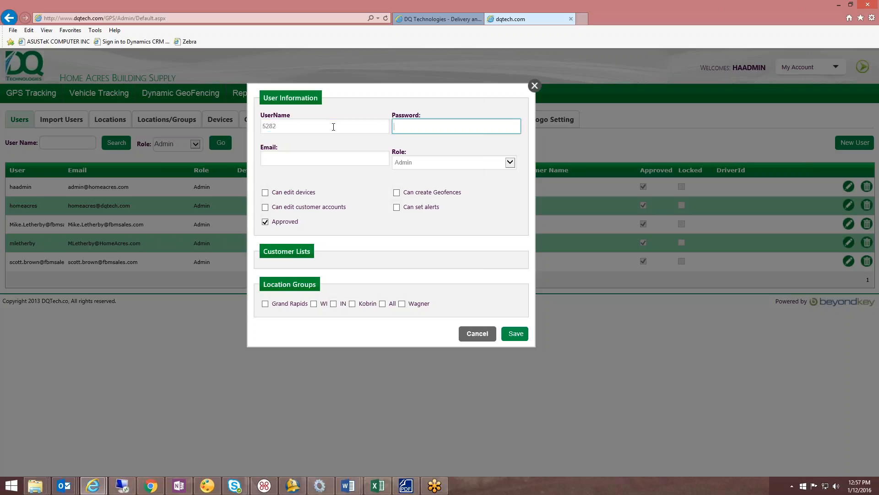
pyautogui.write('•••')
pyautogui.press('Tab')
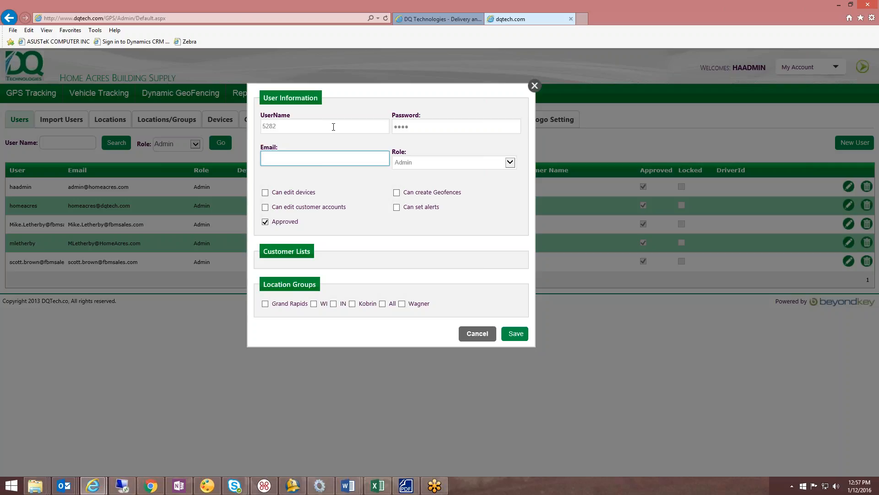
# - Fill in the new user's e-mail address and set the role to Driver
pyautogui.press('Tab')
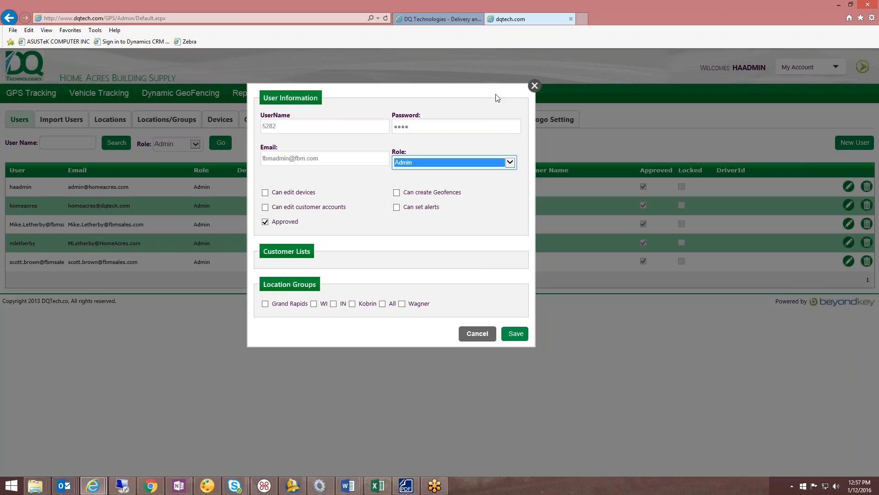
pyautogui.click(510, 163)
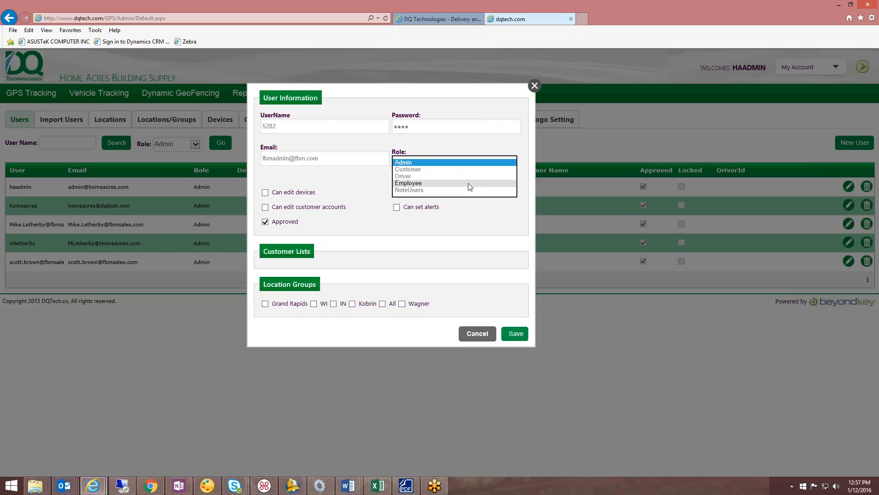
pyautogui.click(470, 177)
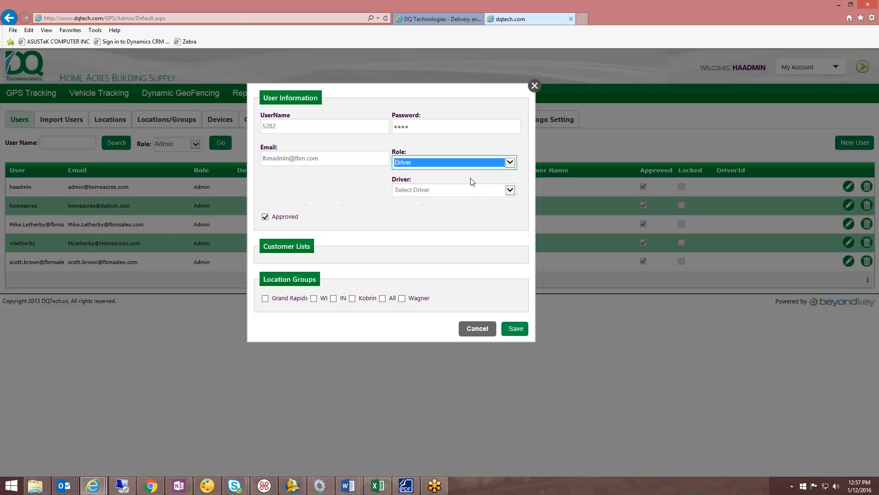
# - Link the user to the newly created driver and save the account with the Grand Rapids location group
pyautogui.click(511, 191)
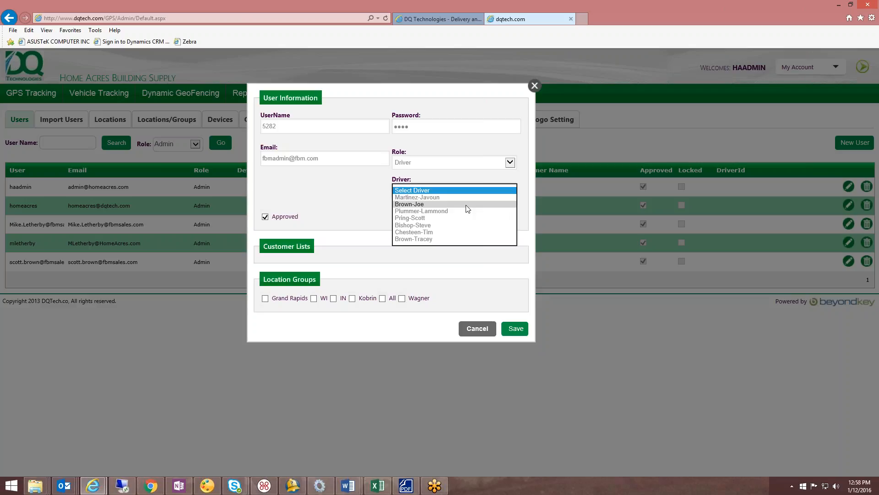
pyautogui.click(466, 205)
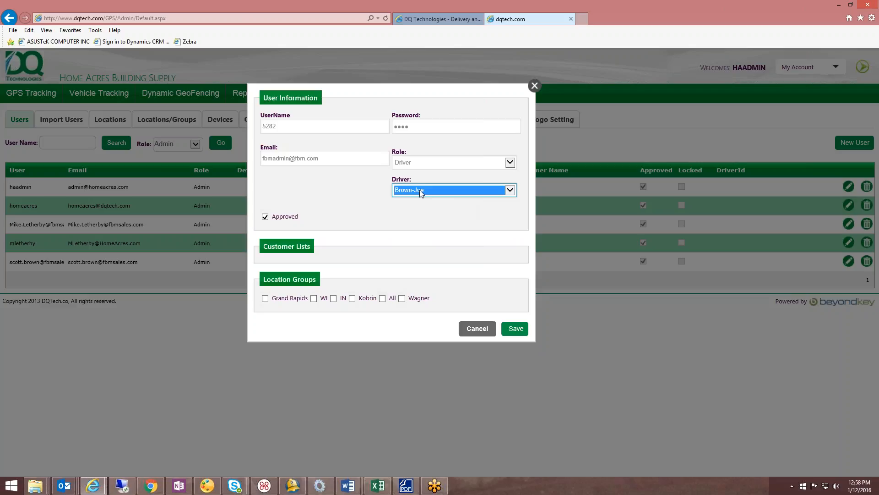
pyautogui.click(265, 299)
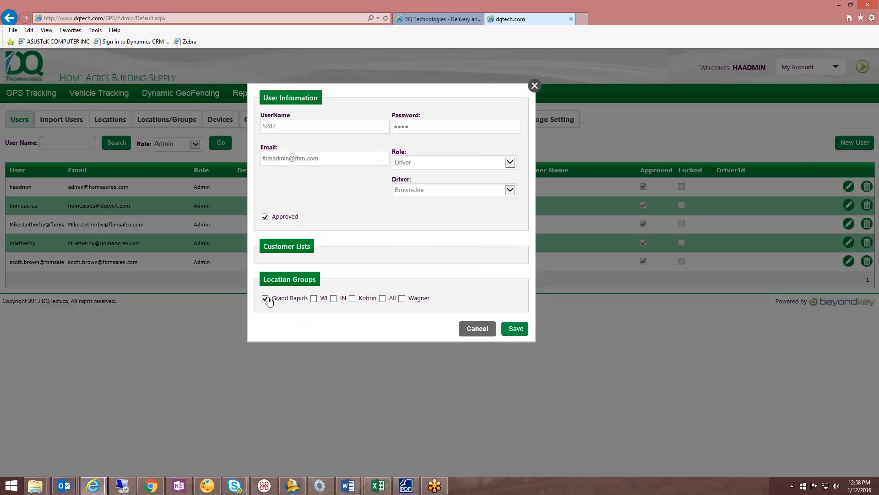
pyautogui.click(514, 333)
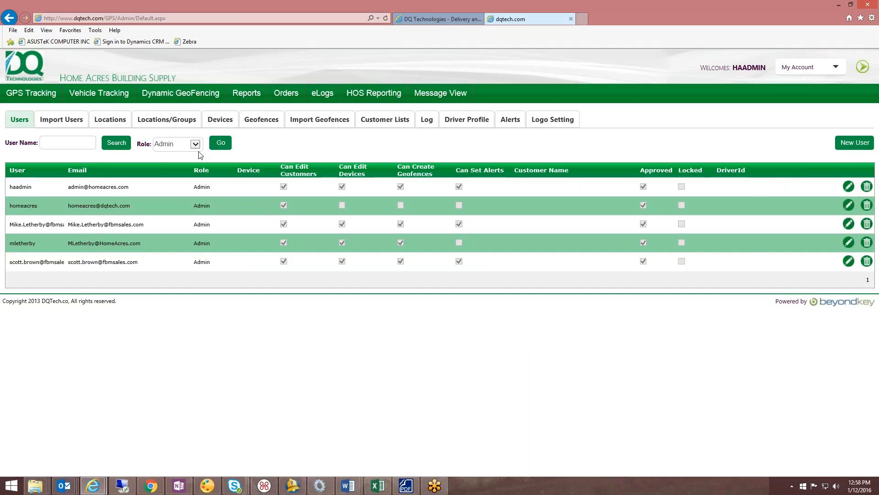
# - Log out of the administrator account and log in with the new driver's user name and password
pyautogui.click(837, 67)
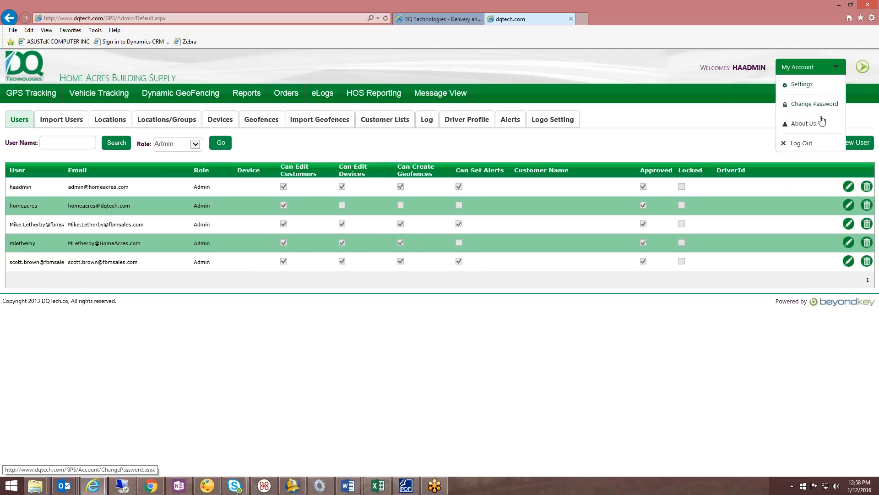
pyautogui.click(815, 149)
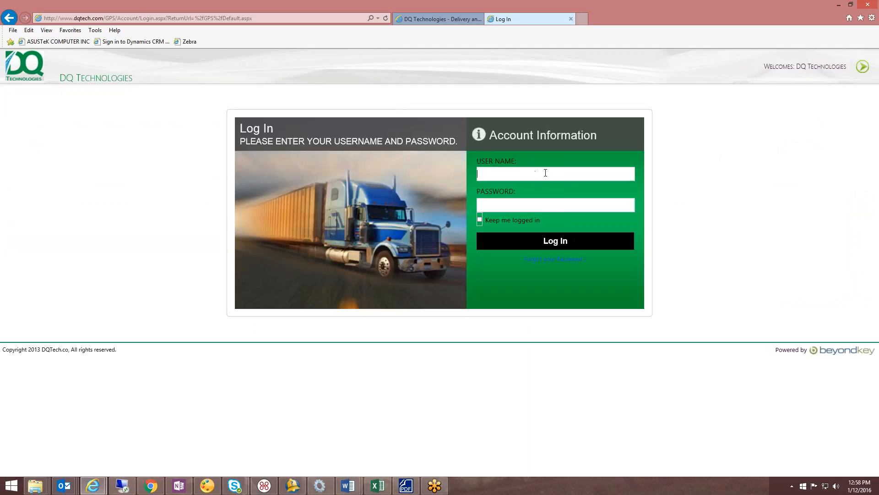
pyautogui.write('5282')
pyautogui.press('Tab')
pyautogui.write('••••')
pyautogui.click(543, 246)
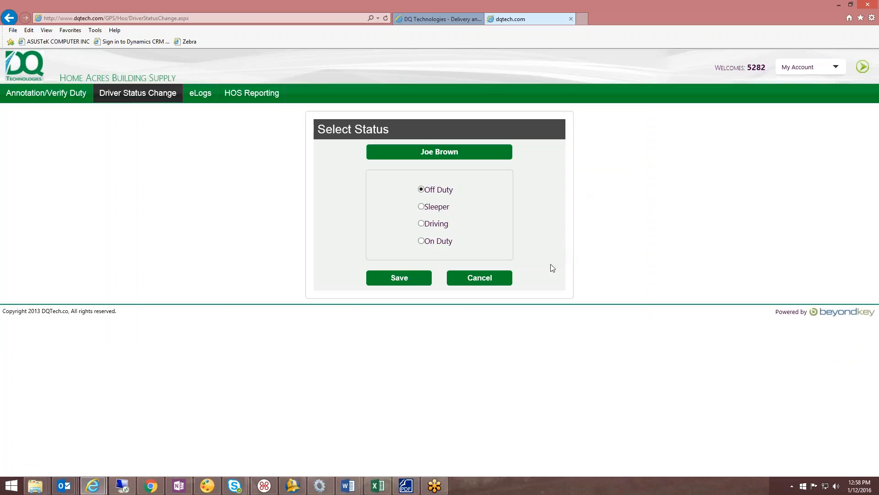
# - Log out of the new driver's account
pyautogui.click(836, 68)
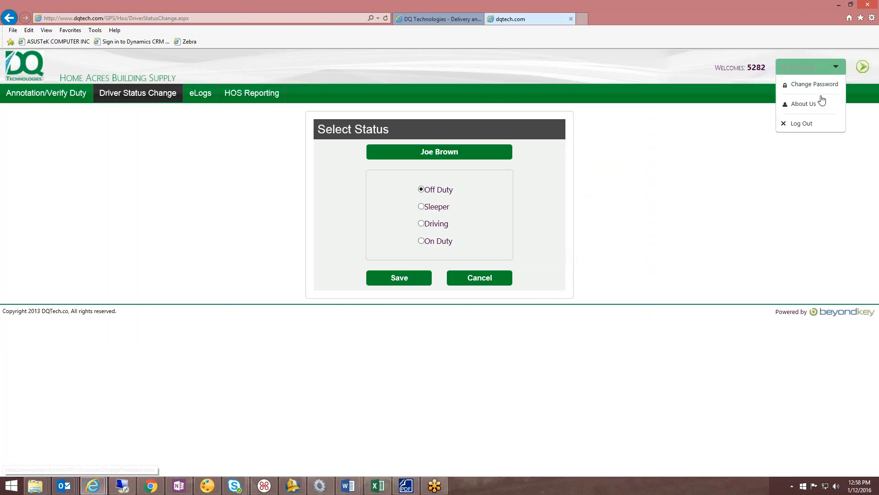
pyautogui.click(803, 127)
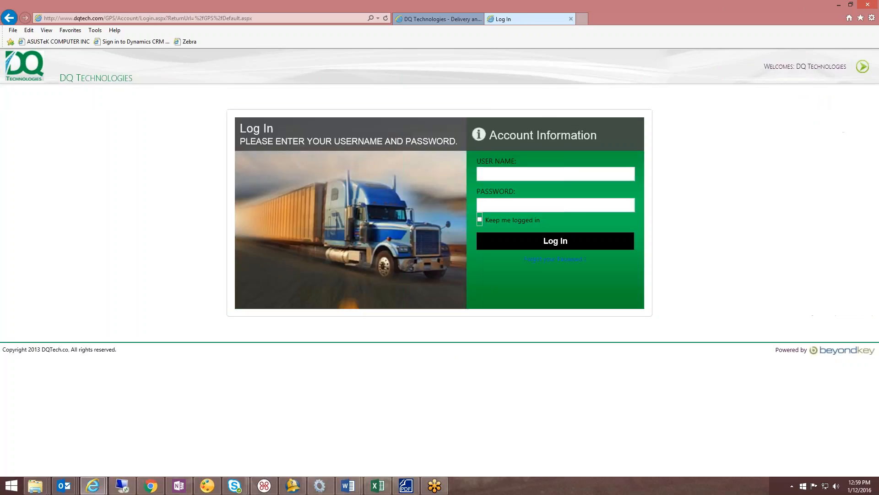
pyautogui.click(389, 12)
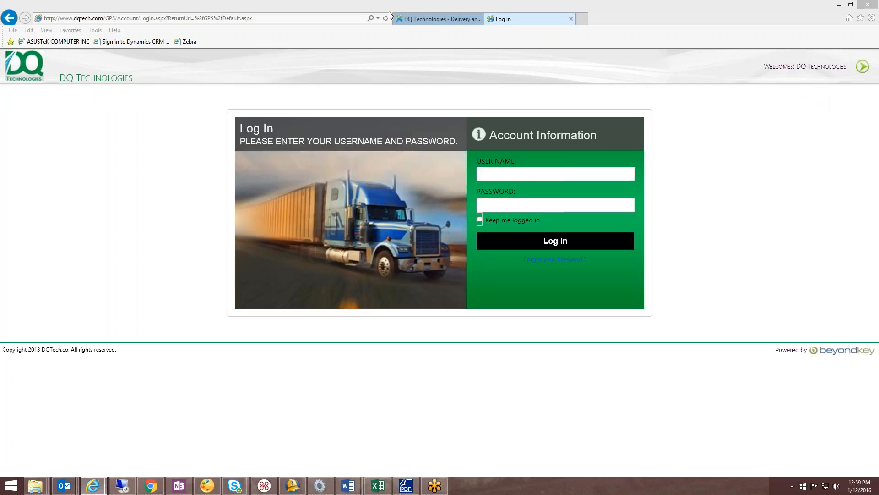
pyautogui.click(408, 139)
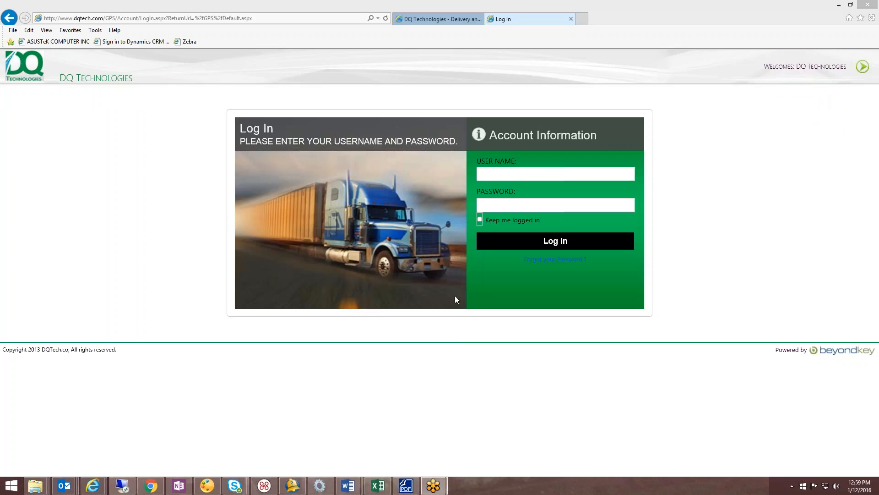